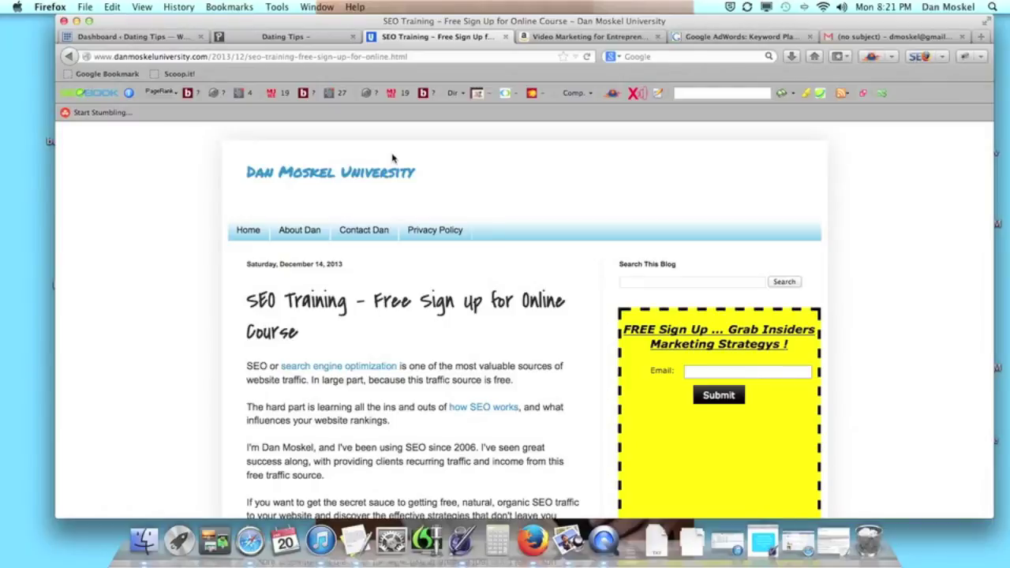
Step: Switch to the Dating Tips WordPress dashboard
left_click(143, 37)
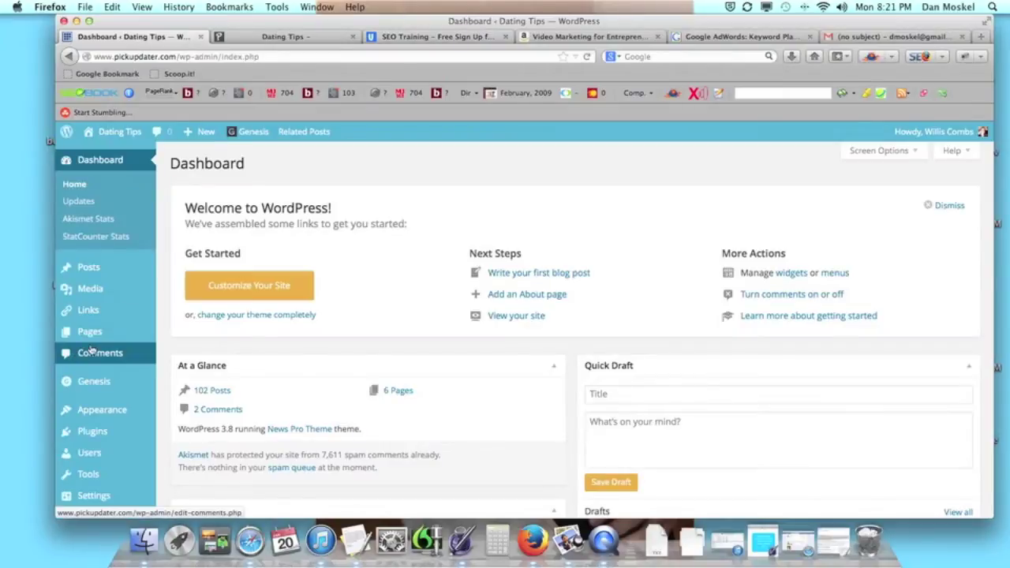
mouse_move(100, 397)
mouse_move(108, 418)
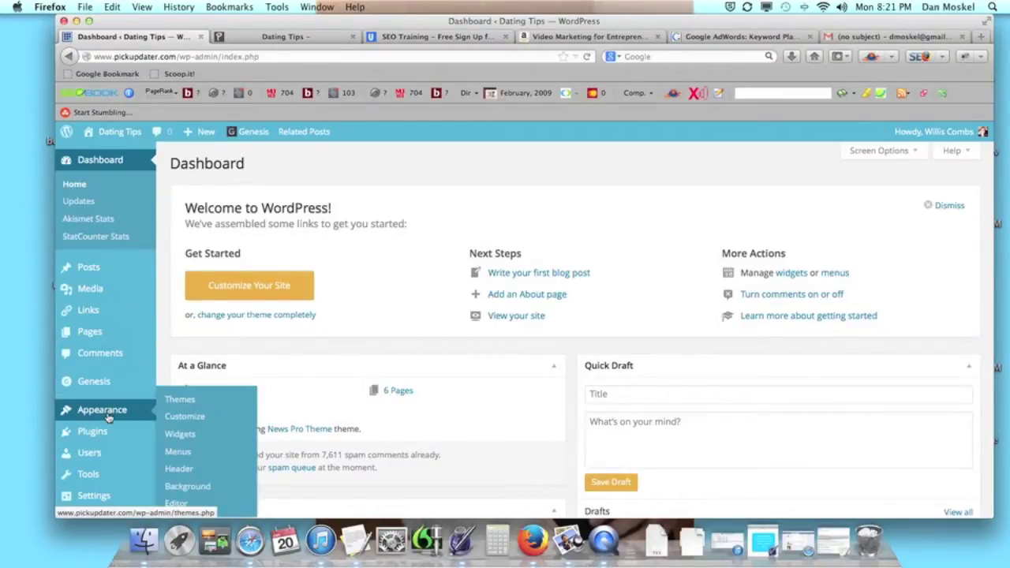
Step: Glance at the live Dating Tips front page, then return to the dashboard
left_click(290, 37)
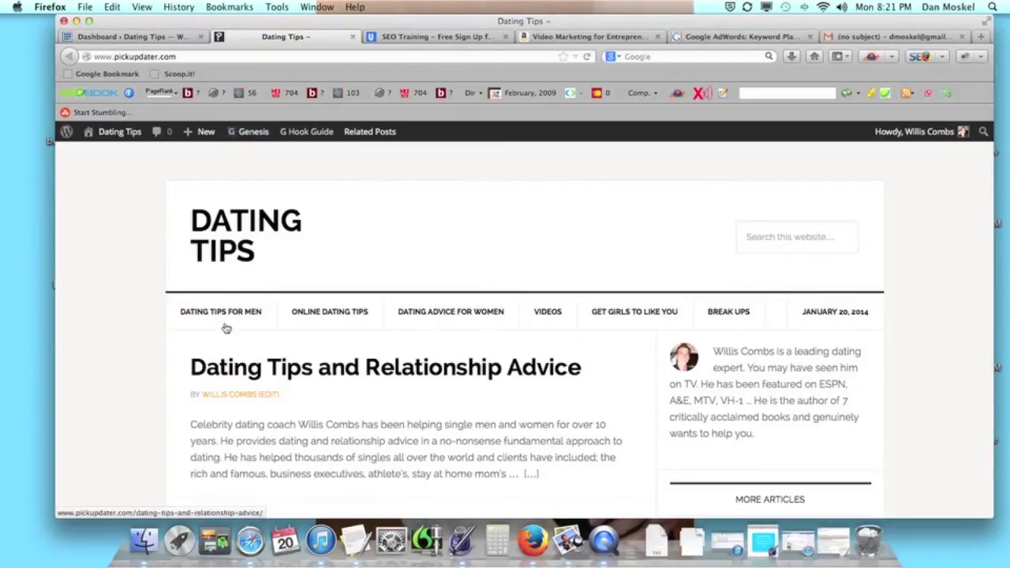
left_click(160, 38)
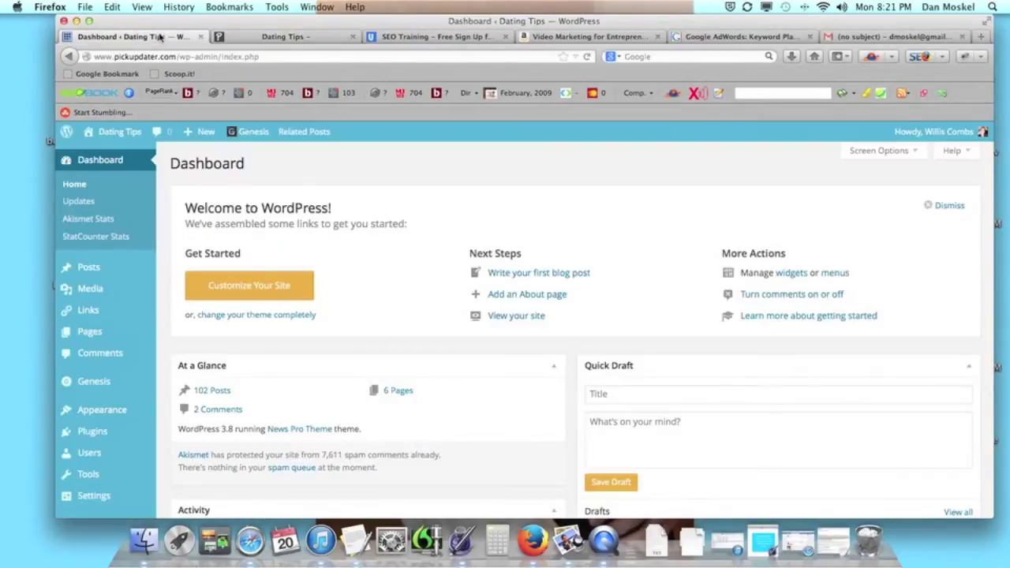
key("ctrl+super+Escape")
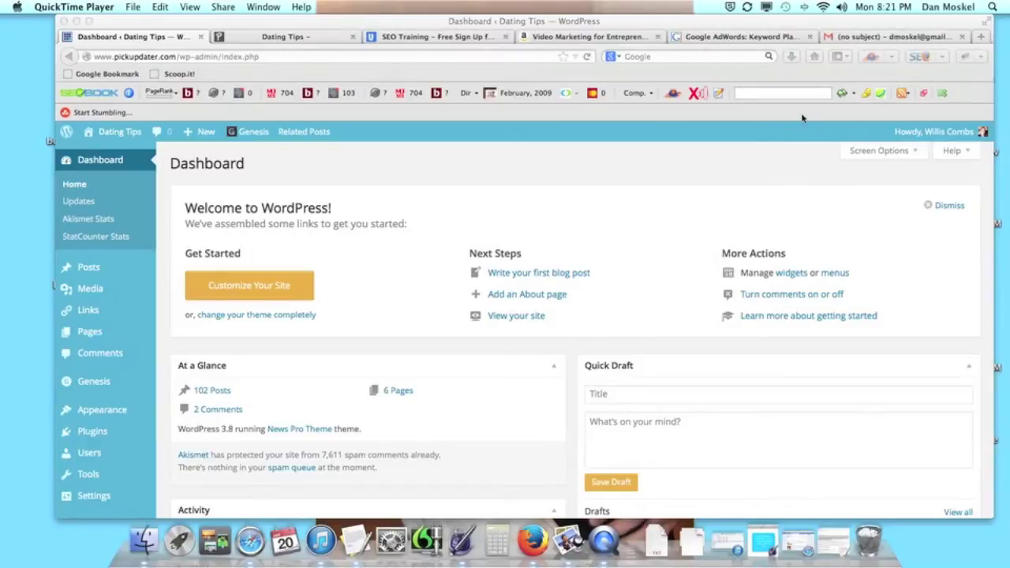
left_click(251, 164)
scroll(186, 260, "down", 2)
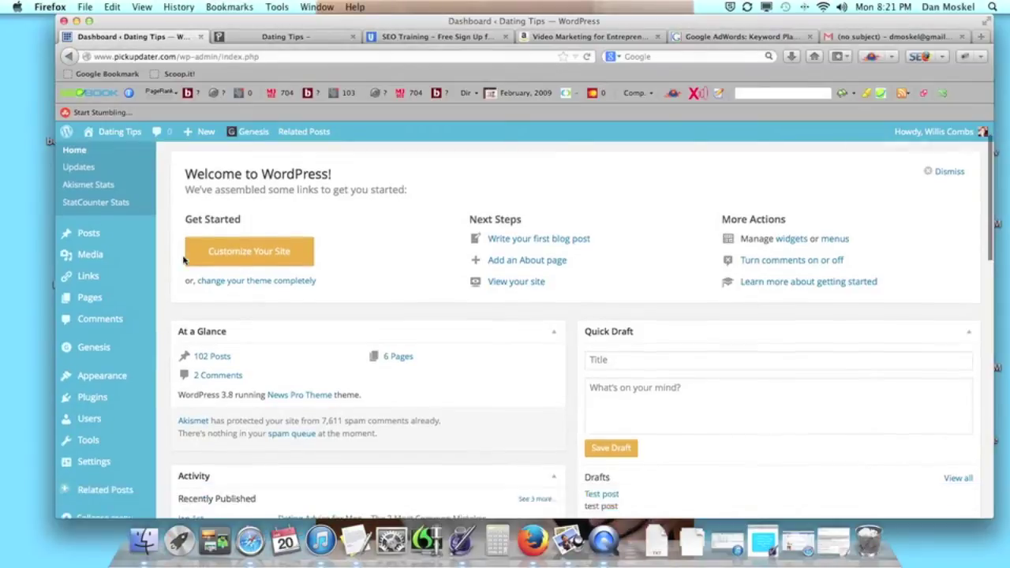
mouse_move(96, 347)
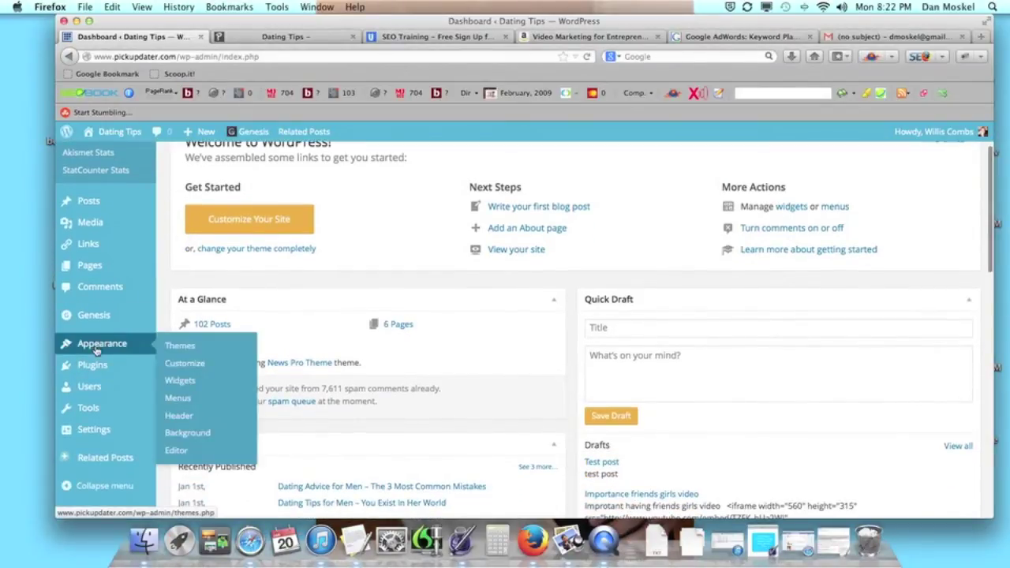
Step: Open Appearance > Menus and compare its six category items with the live navigation bar
left_click(177, 397)
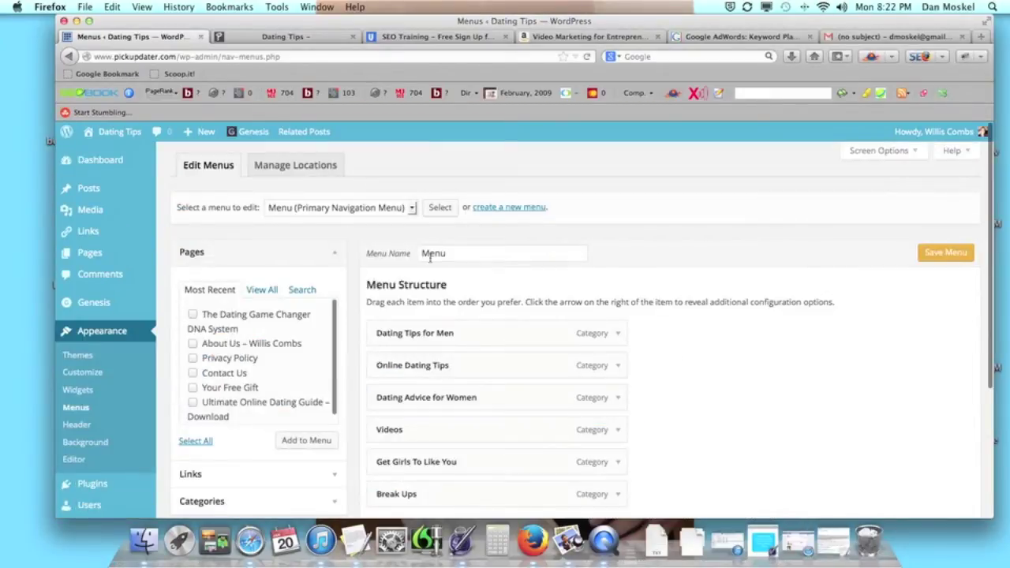
left_click(298, 36)
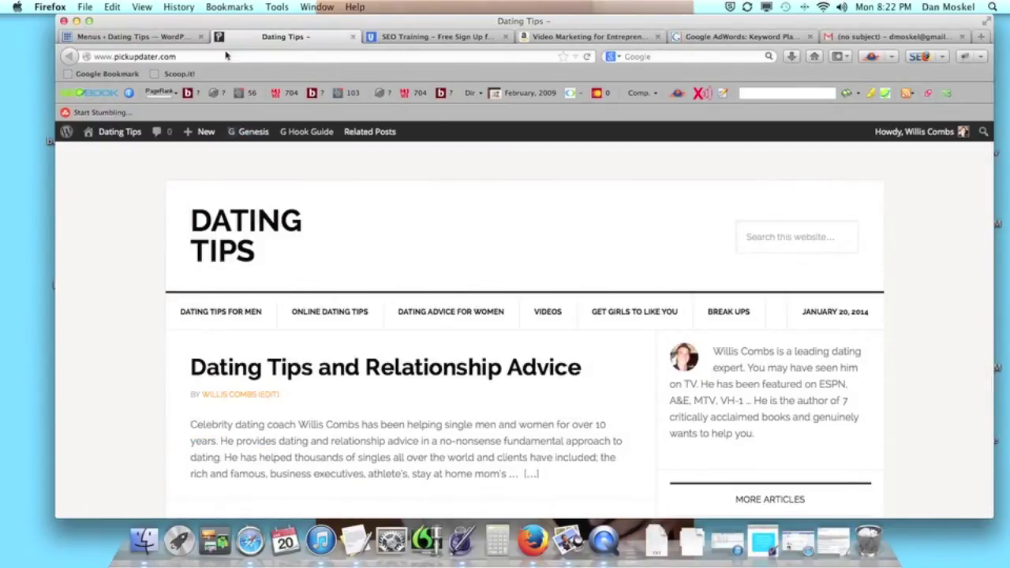
left_click(136, 36)
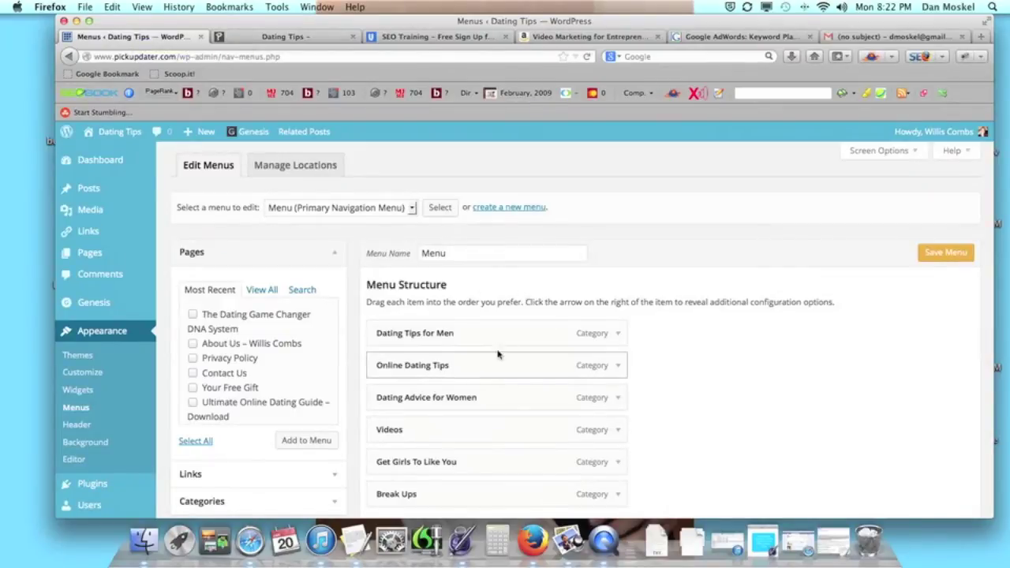
scroll(564, 304, "down", 2)
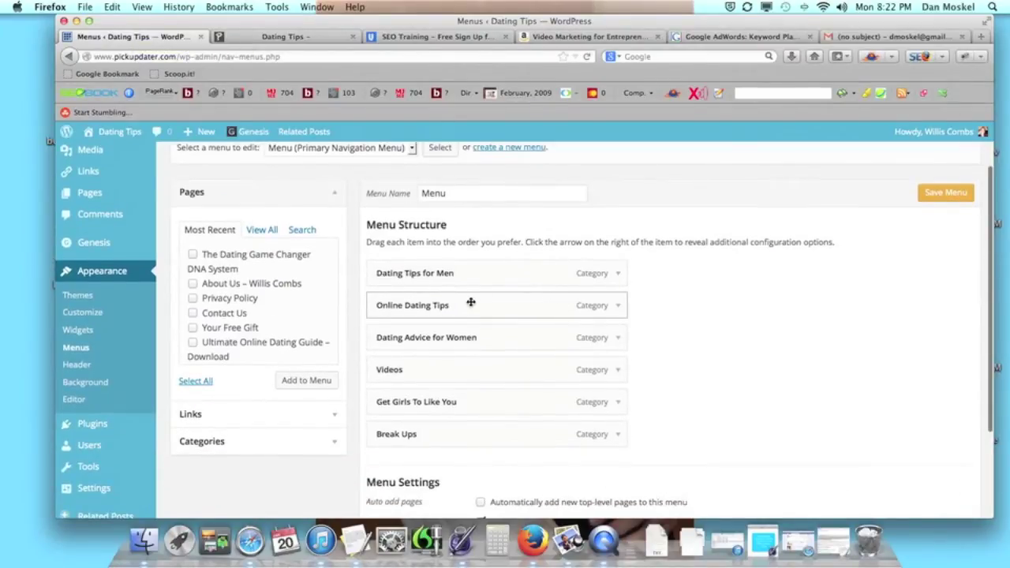
left_click(285, 36)
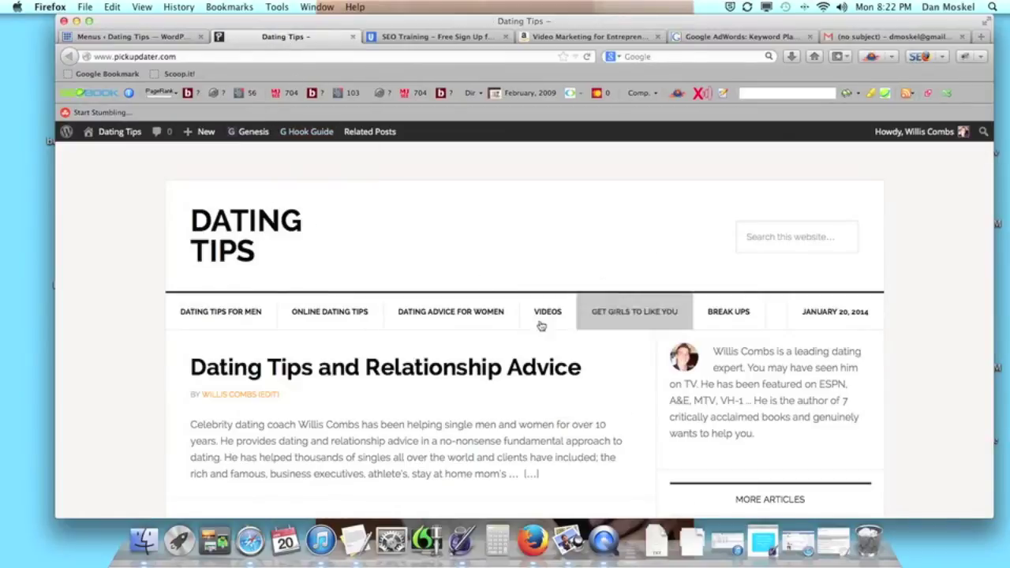
left_click(110, 36)
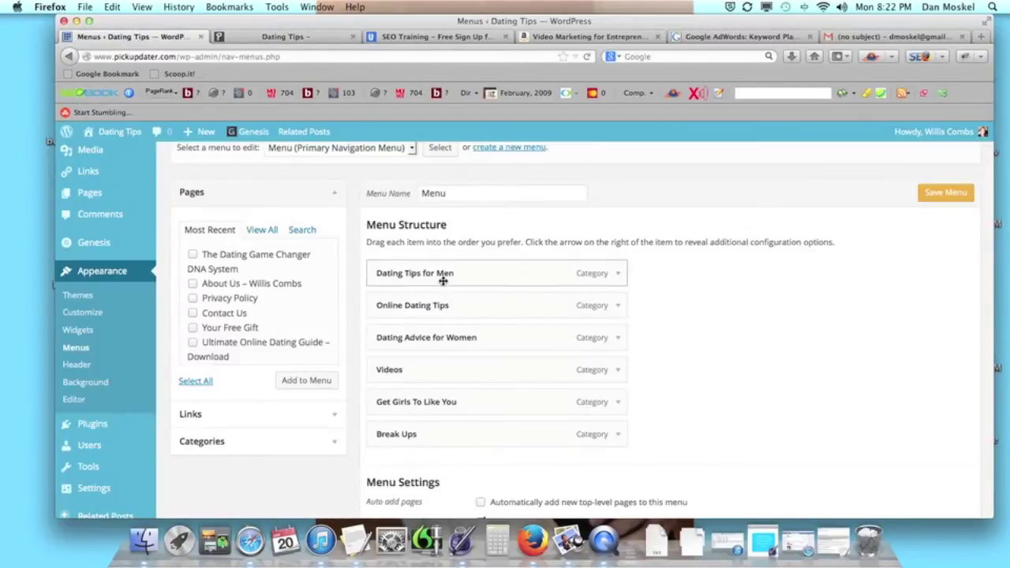
Step: Nest Online Dating Tips and Dating Advice for Women under Dating Tips for Men, then Videos and Break Ups deeper
left_click_drag(463, 304, 499, 301)
left_click_drag(422, 337, 446, 337)
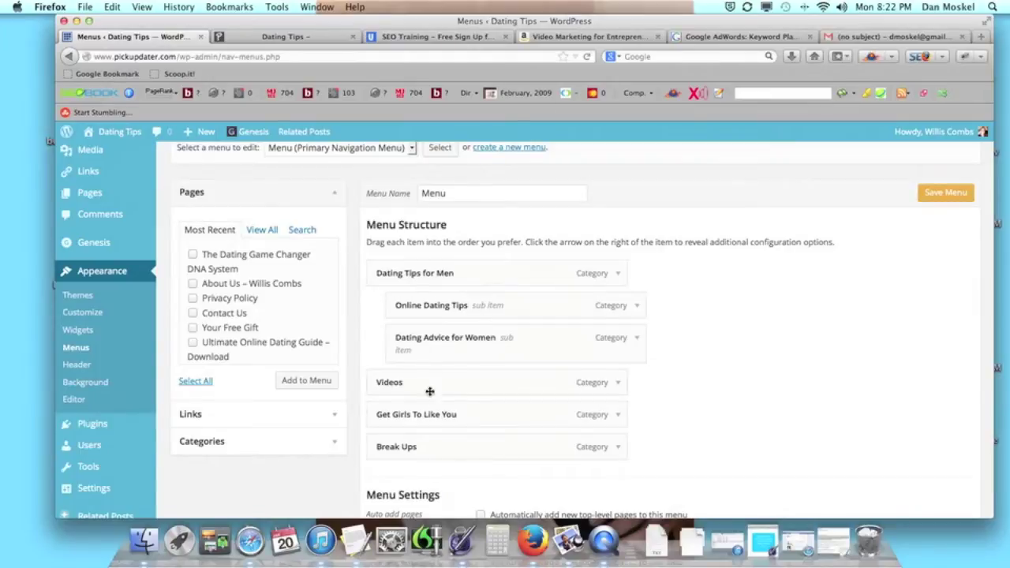
left_click_drag(428, 386, 514, 355)
scroll(485, 381, "down", 3)
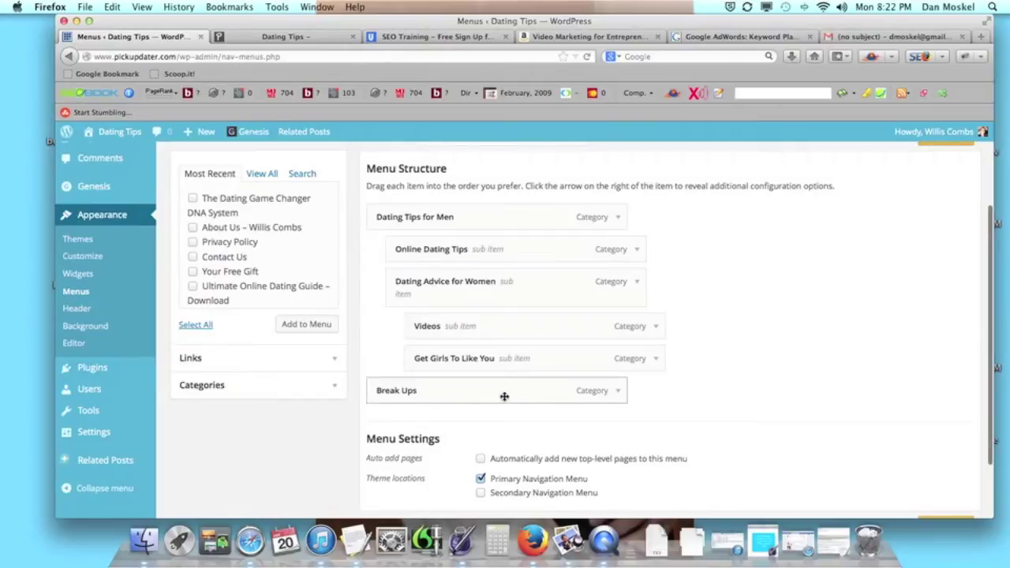
left_click_drag(508, 393, 586, 391)
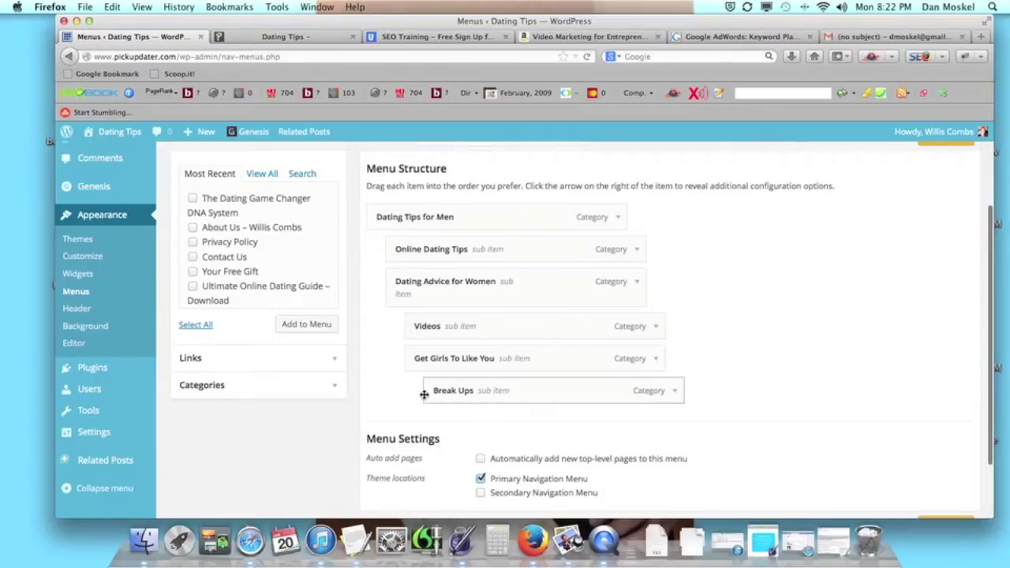
left_click_drag(405, 398, 493, 401)
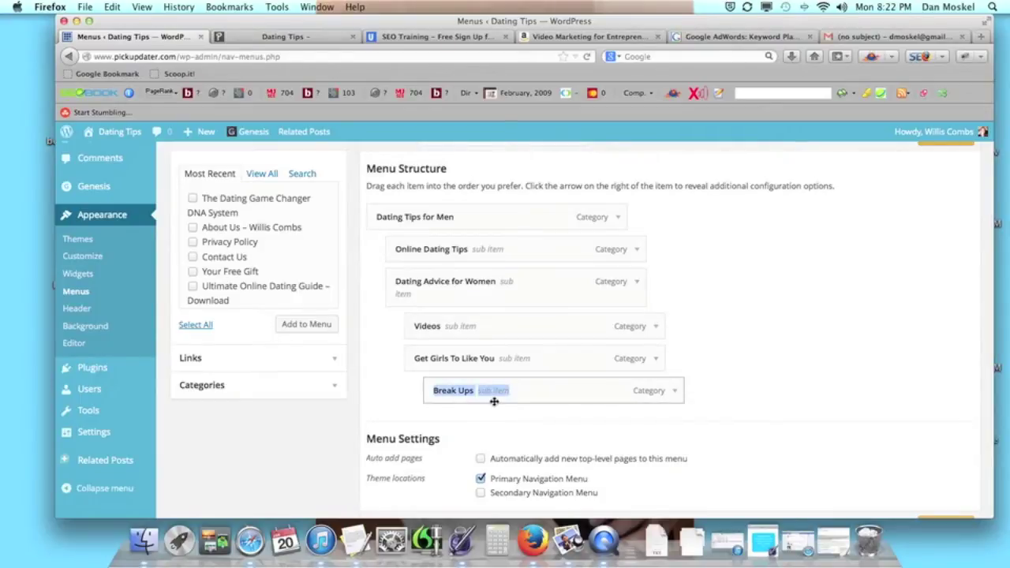
left_click(545, 414)
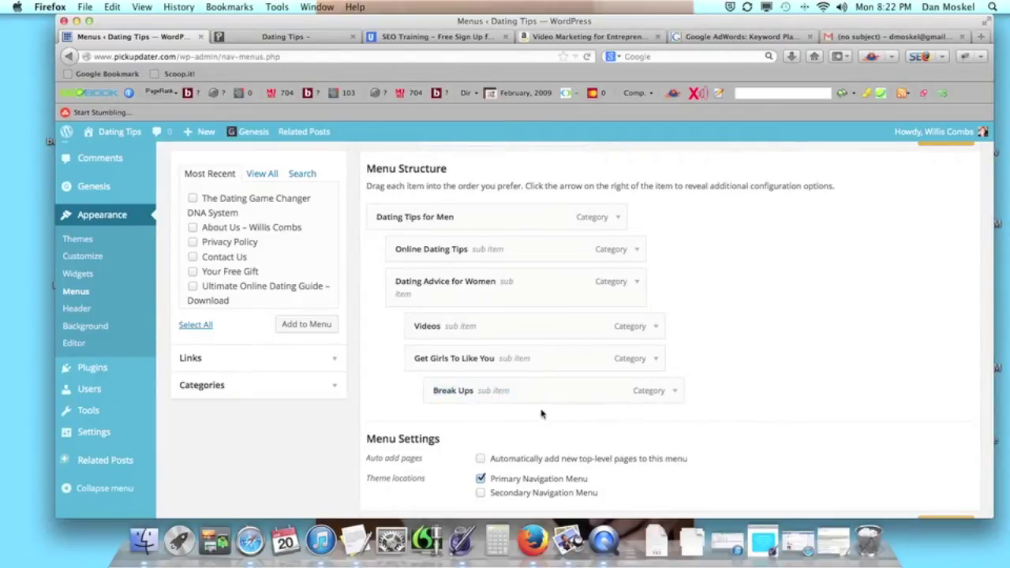
scroll(845, 247, "up", 3)
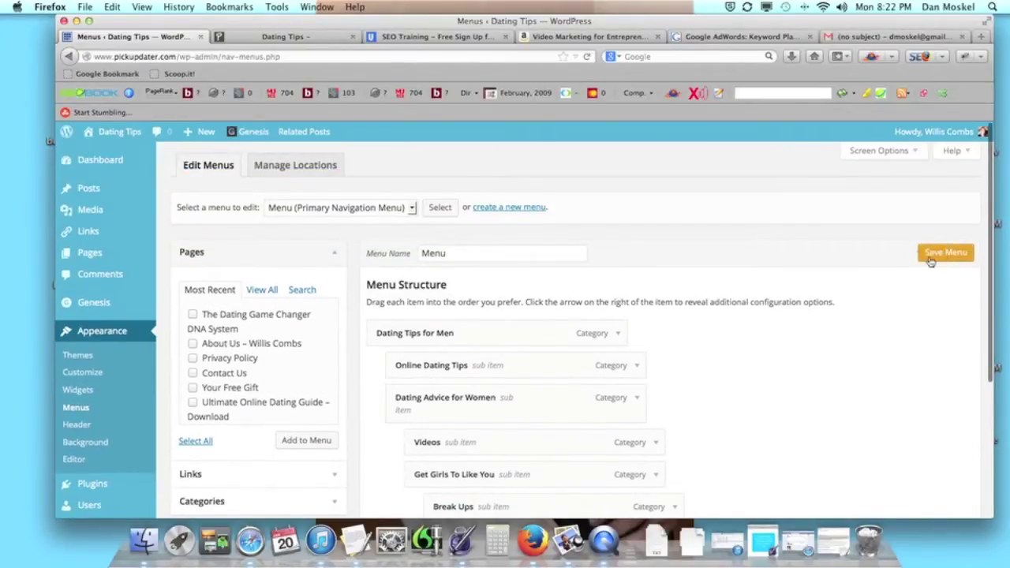
Step: Save the nested menu and reload the live Dating Tips site
left_click(936, 256)
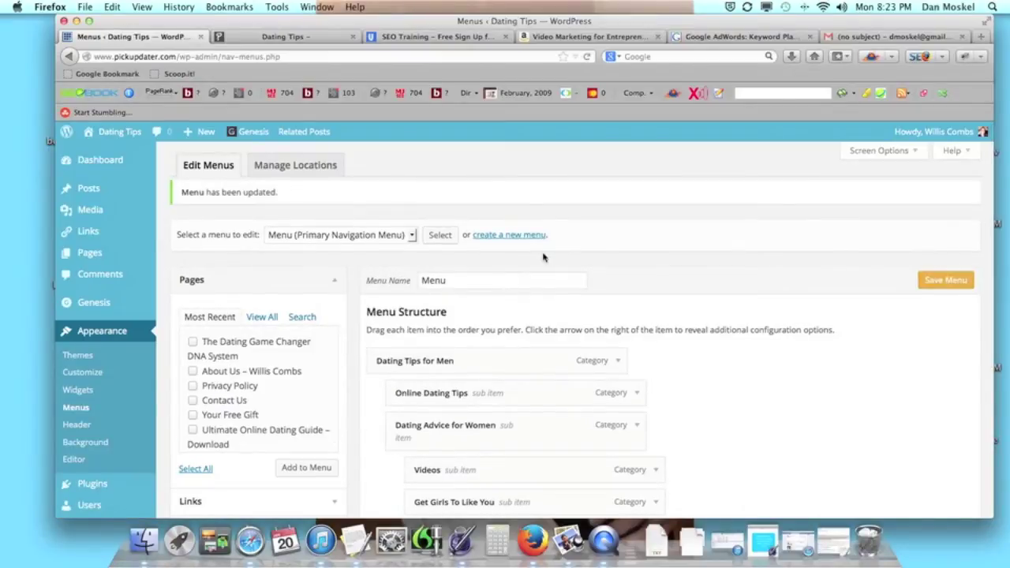
left_click(290, 36)
left_click(586, 58)
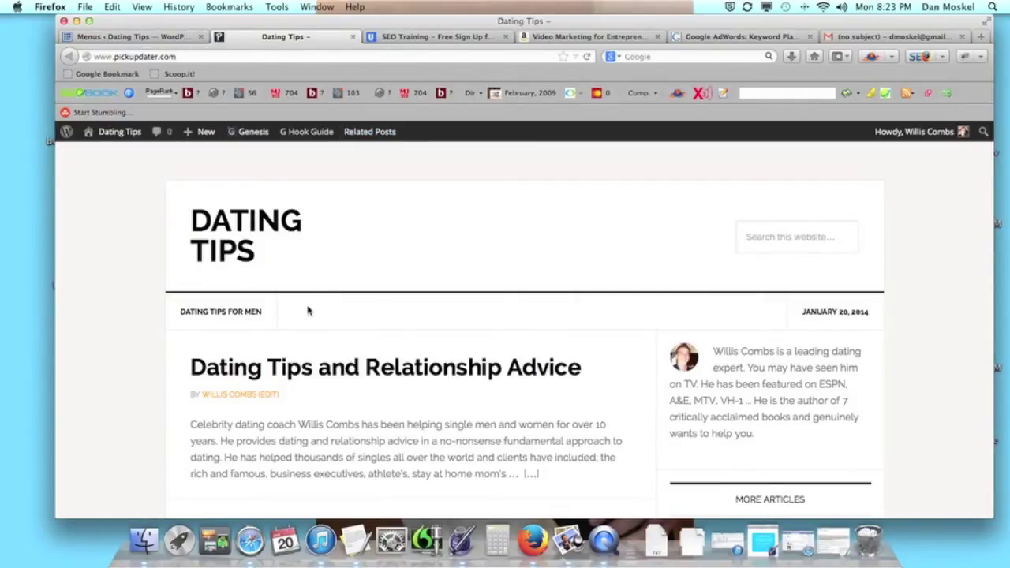
Step: Check the cascading dropdowns under Dating Tips for Men, then return to the Menus editor
mouse_move(237, 318)
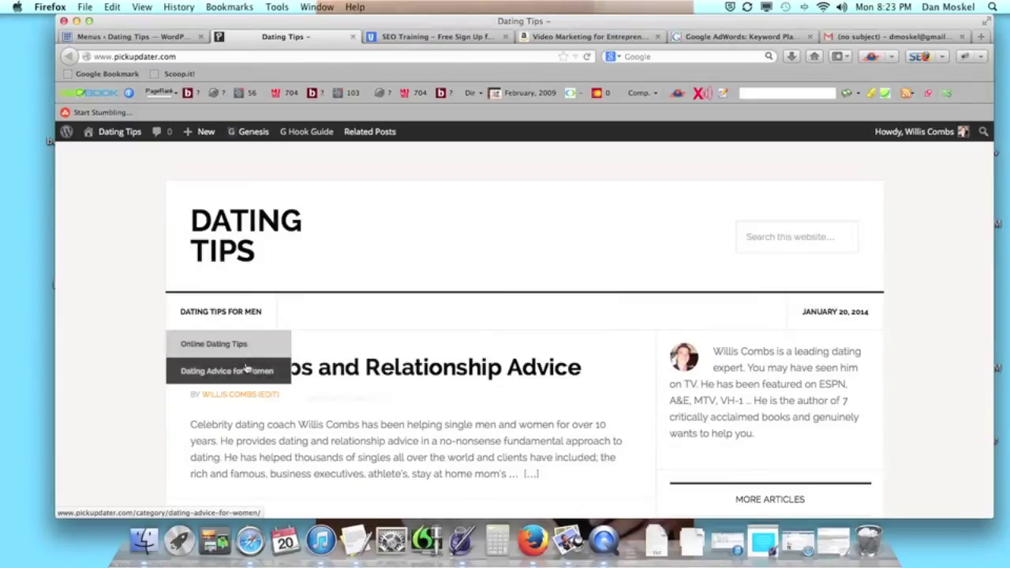
mouse_move(252, 374)
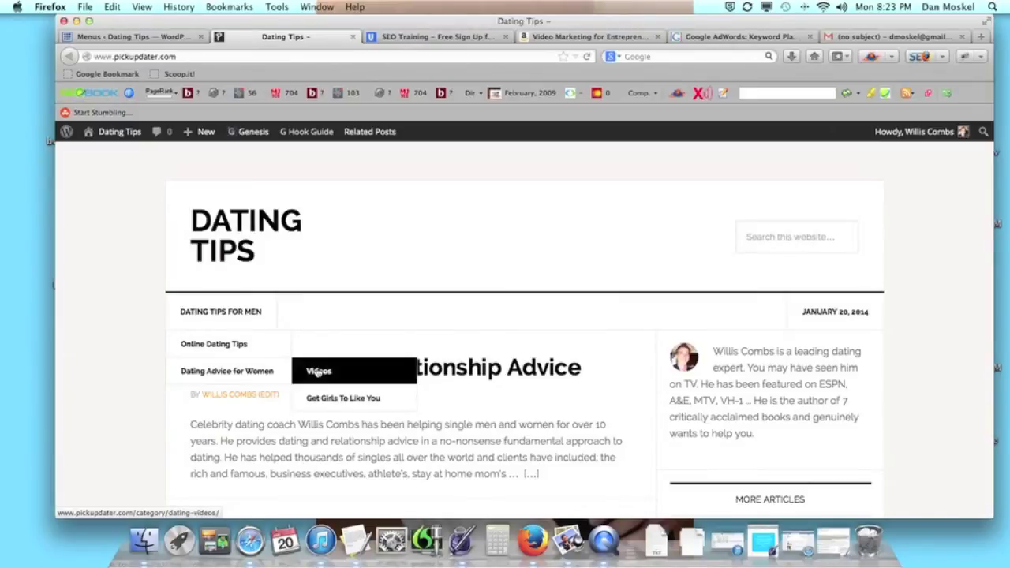
mouse_move(339, 399)
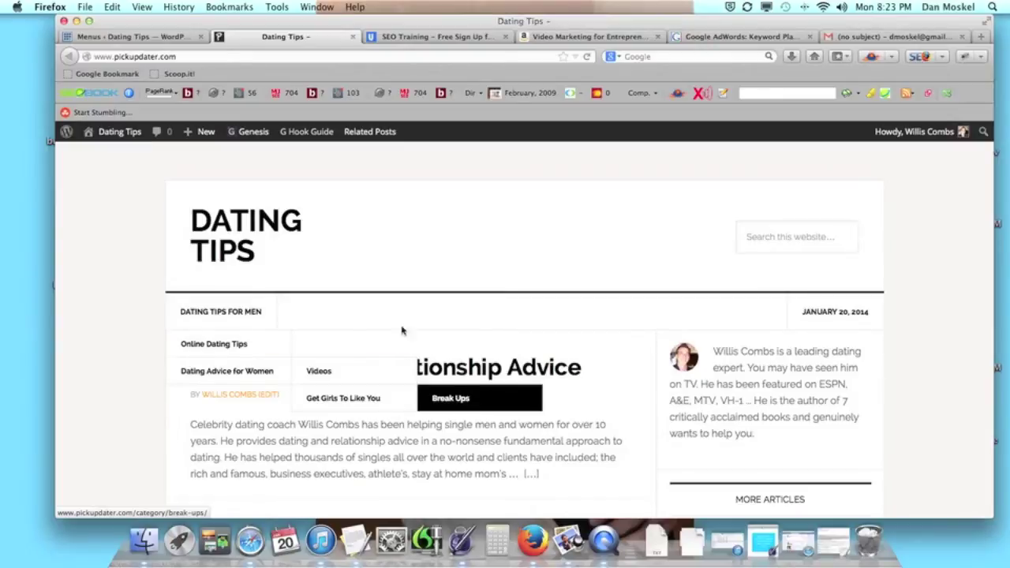
left_click(158, 37)
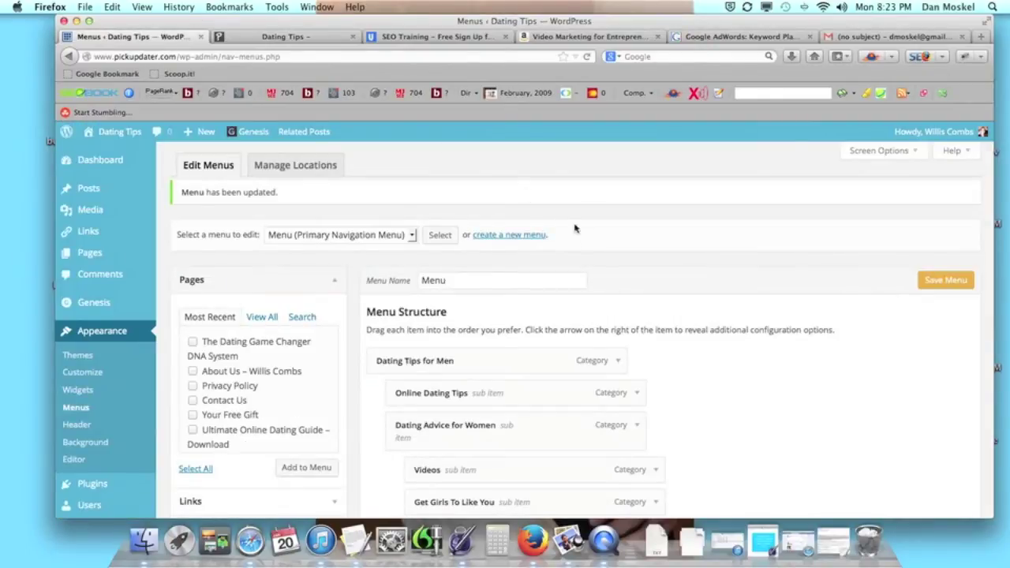
Step: Compare the nested menu structure with the live site's navigation
scroll(608, 253, "down", 5)
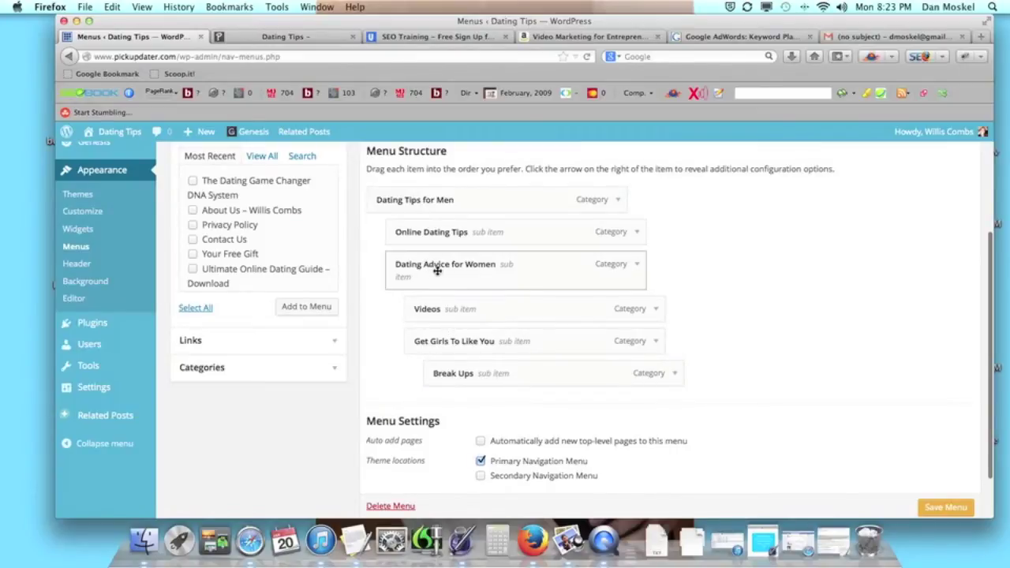
left_click(306, 36)
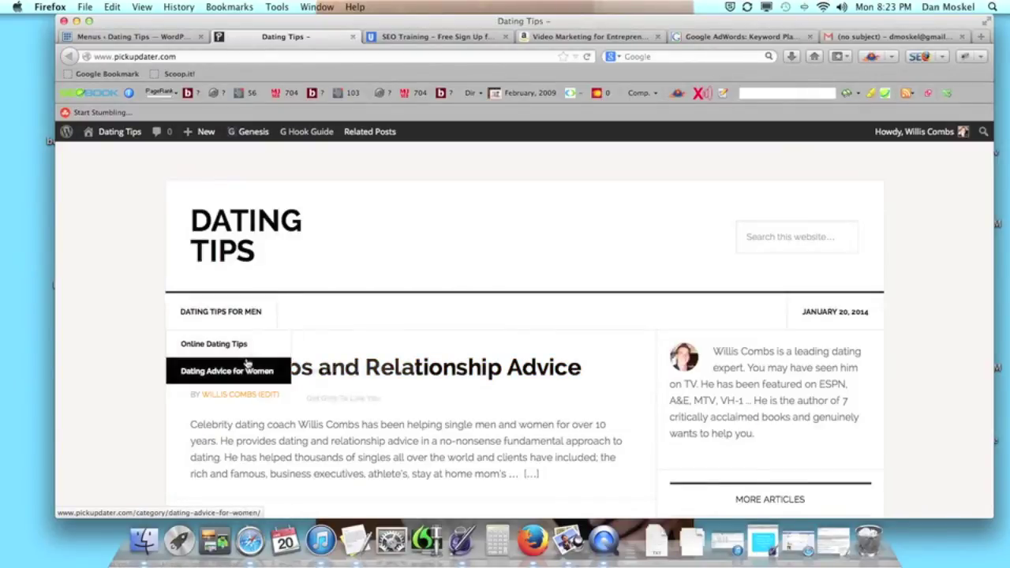
left_click(186, 37)
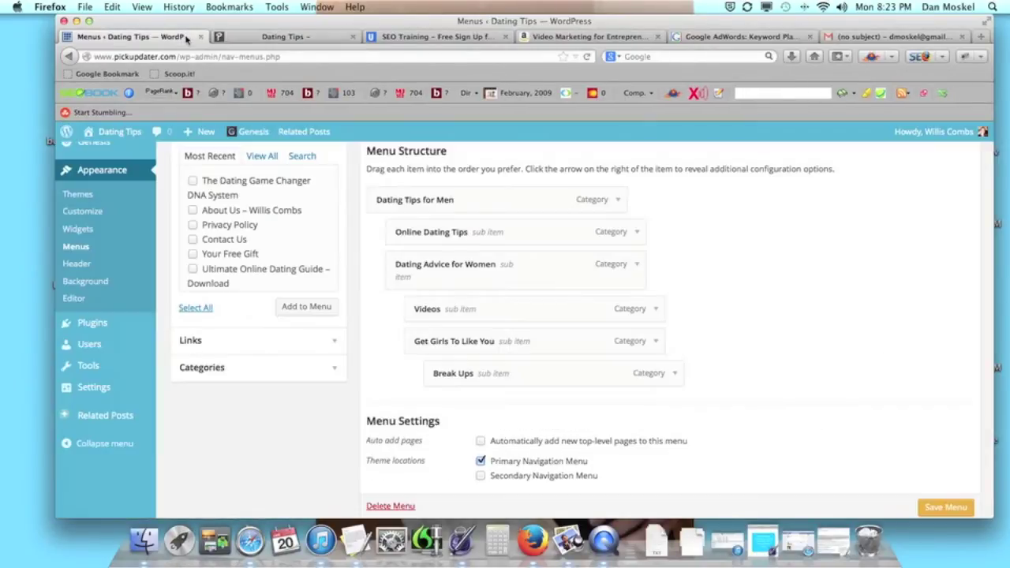
Step: Move all six items to the top level, reorder them with Online Dating Tips last, and save
left_click_drag(525, 234, 531, 331)
left_click_drag(533, 391, 480, 454)
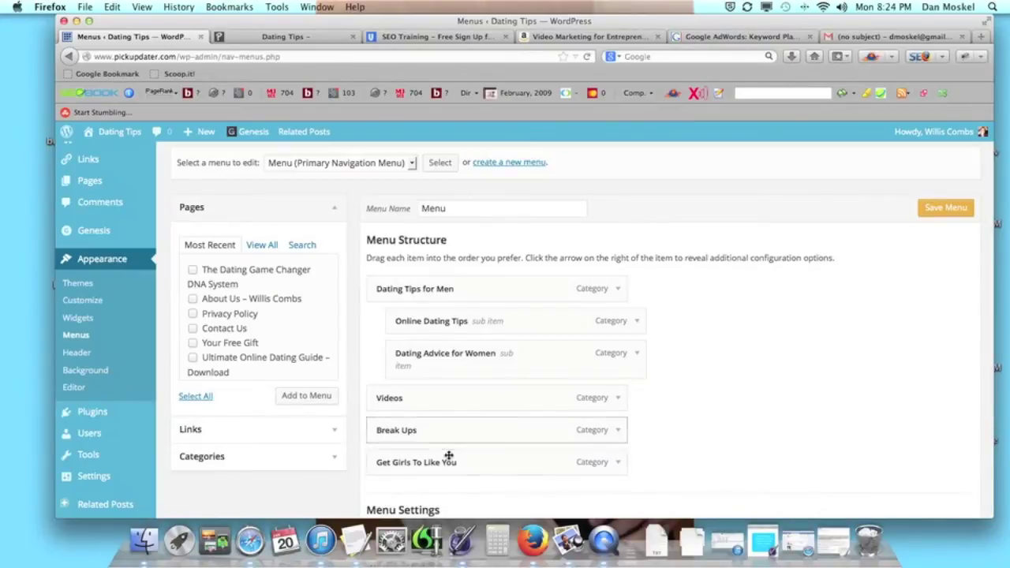
left_click_drag(509, 356, 485, 446)
left_click_drag(458, 386, 466, 416)
left_click_drag(493, 320, 452, 450)
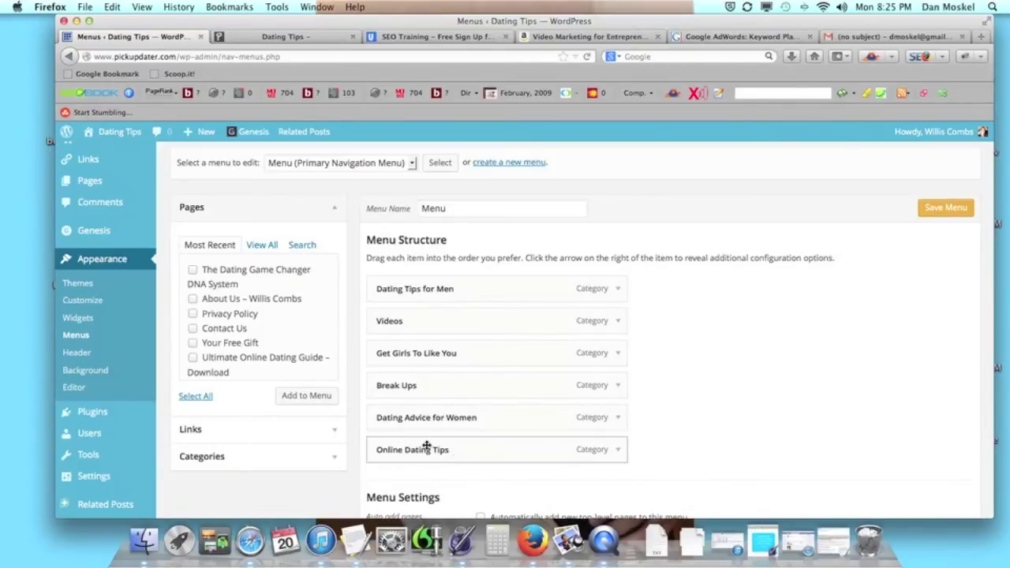
left_click(945, 207)
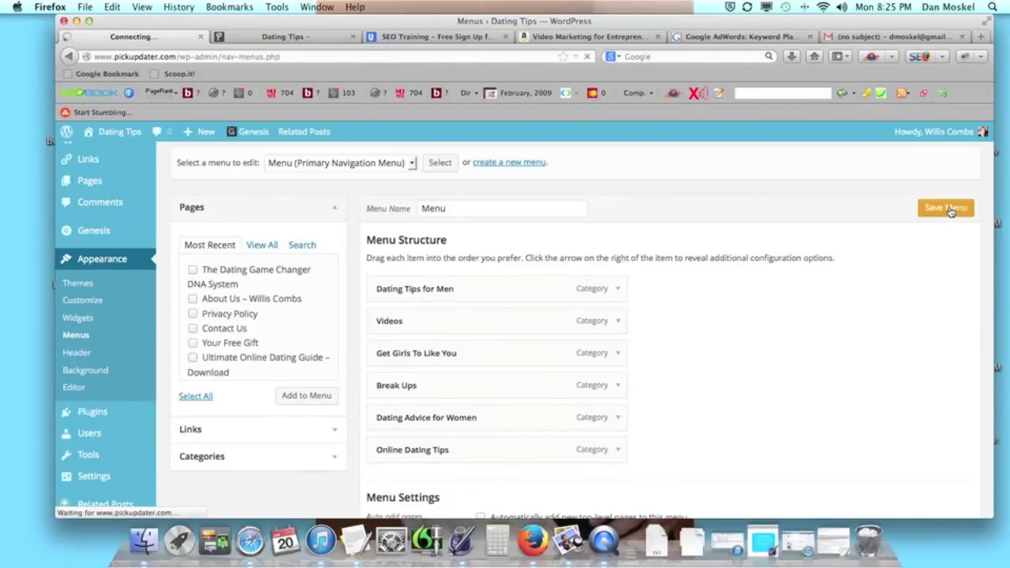
Step: Reload the live Dating Tips site to confirm the flat six-item bar, then return to the SEO Training post
left_click(301, 38)
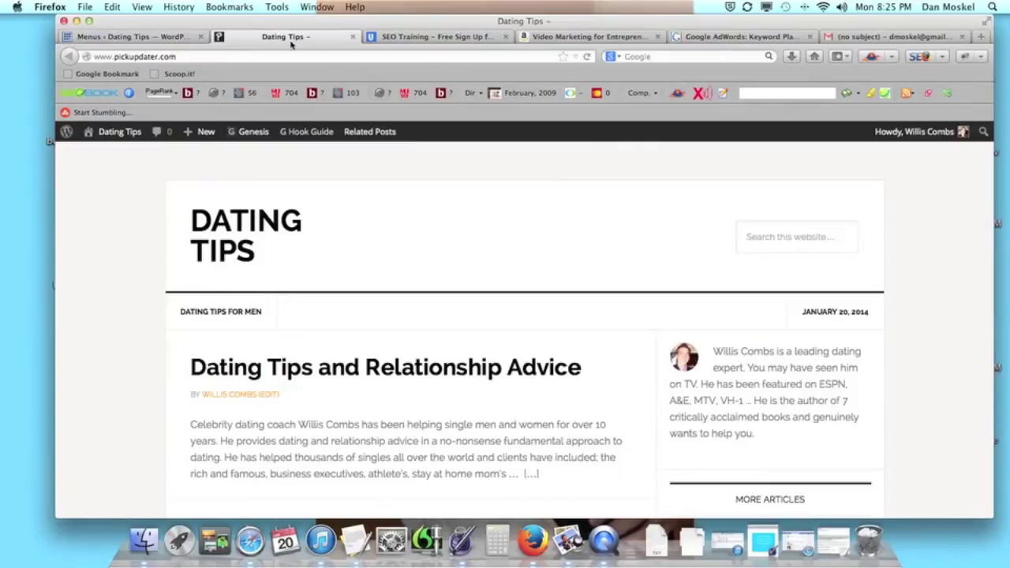
left_click(588, 59)
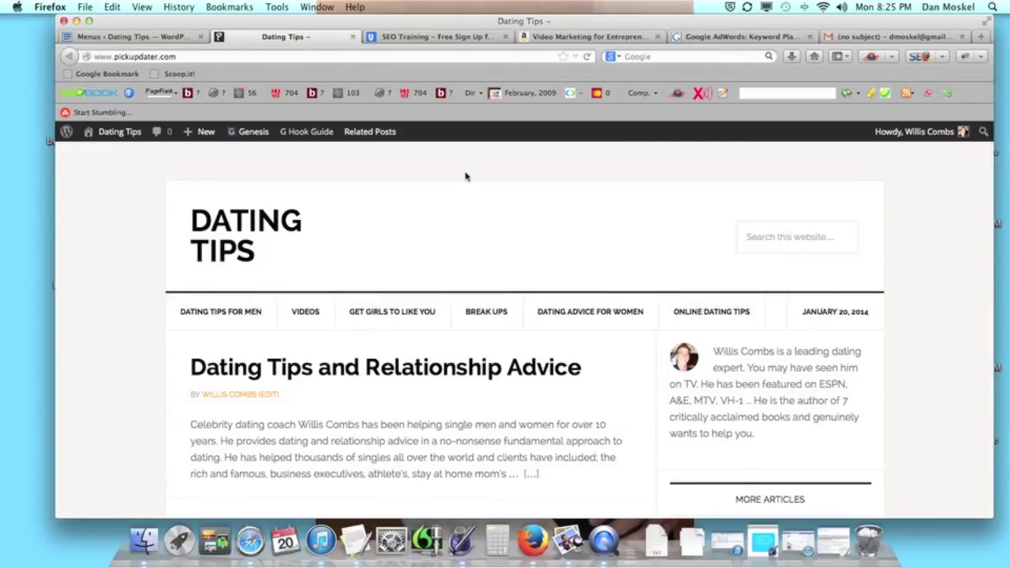
left_click(460, 37)
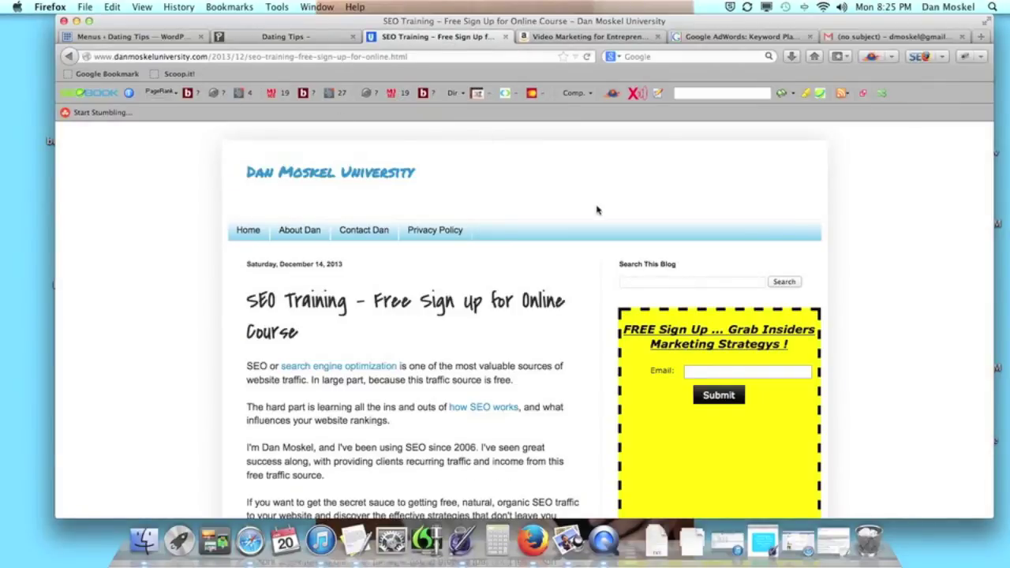
Step: Highlight the SEO Training post title, scroll through the post, then go to the Amazon book tab
left_click_drag(247, 303, 394, 326)
scroll(394, 325, "down", 5)
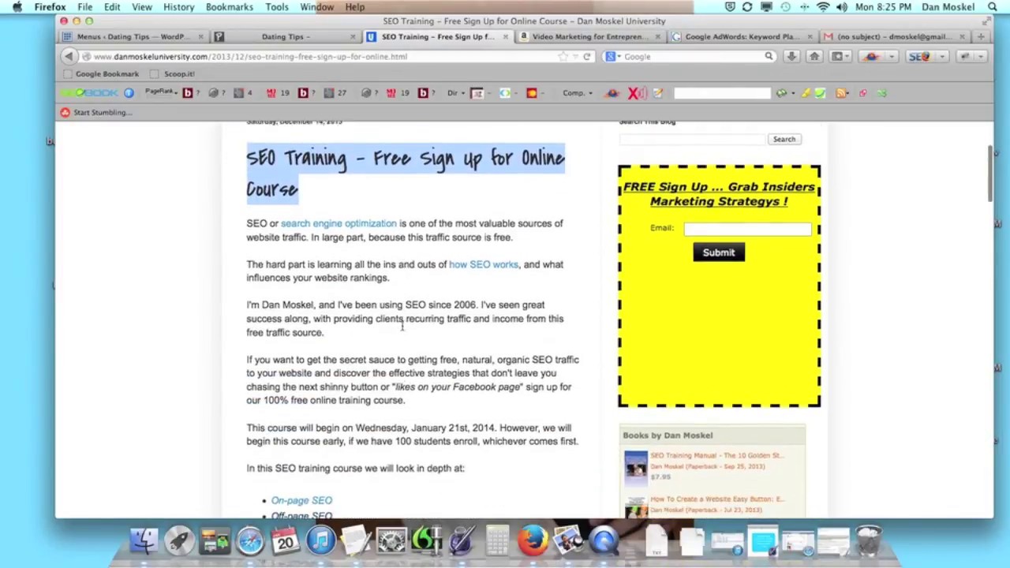
scroll(402, 325, "down", 4)
scroll(402, 327, "up", 5)
scroll(403, 329, "up", 4)
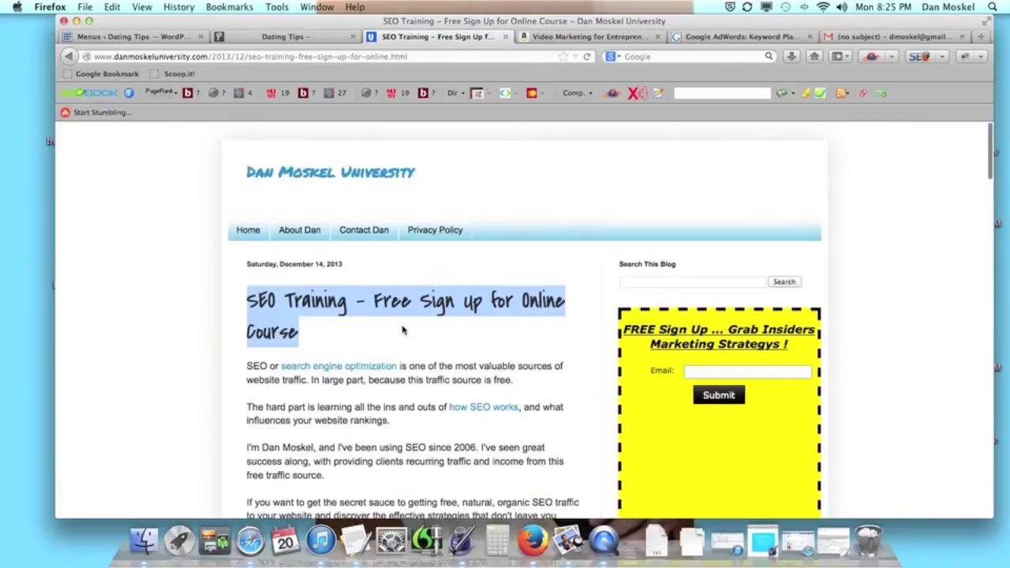
left_click(388, 331)
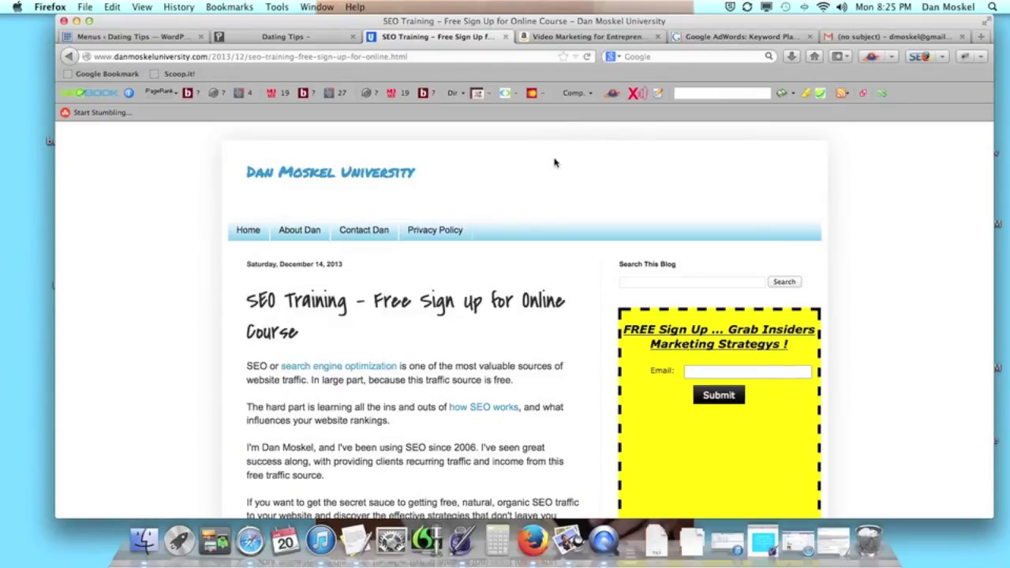
left_click(605, 36)
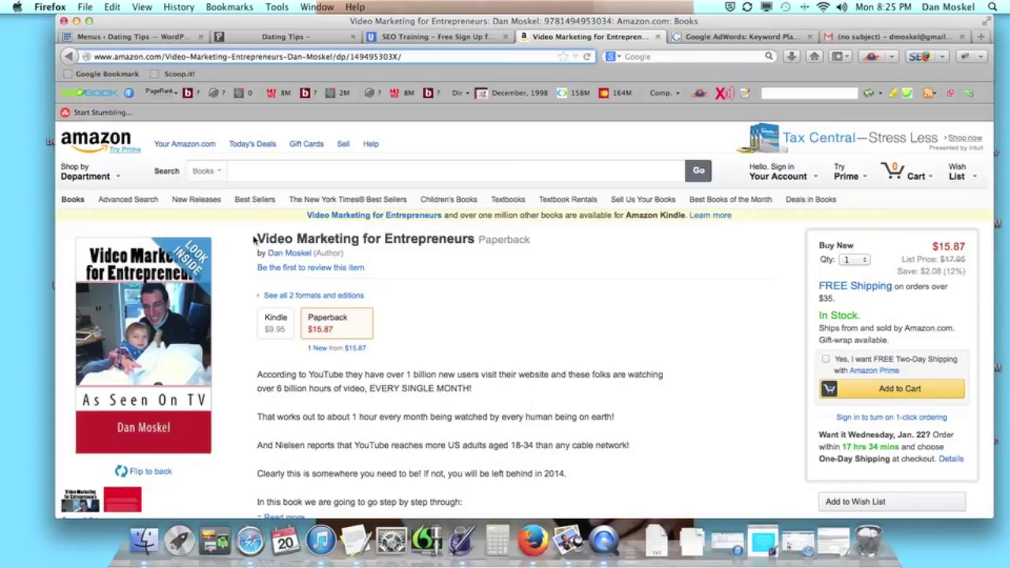
Step: Highlight the Video Marketing for Entrepreneurs title, then return to the SEO Training post
left_click_drag(257, 238, 475, 239)
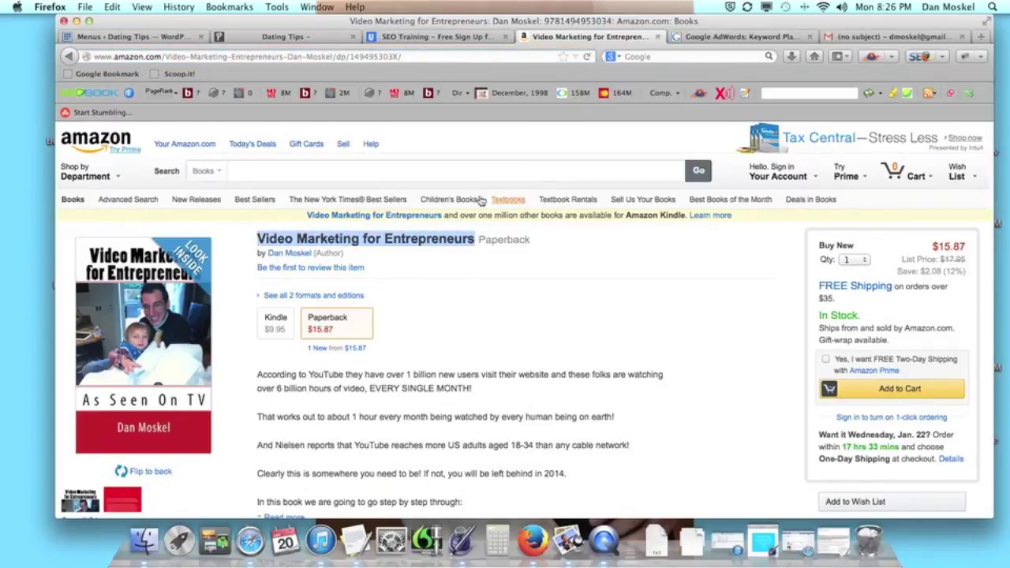
left_click(473, 39)
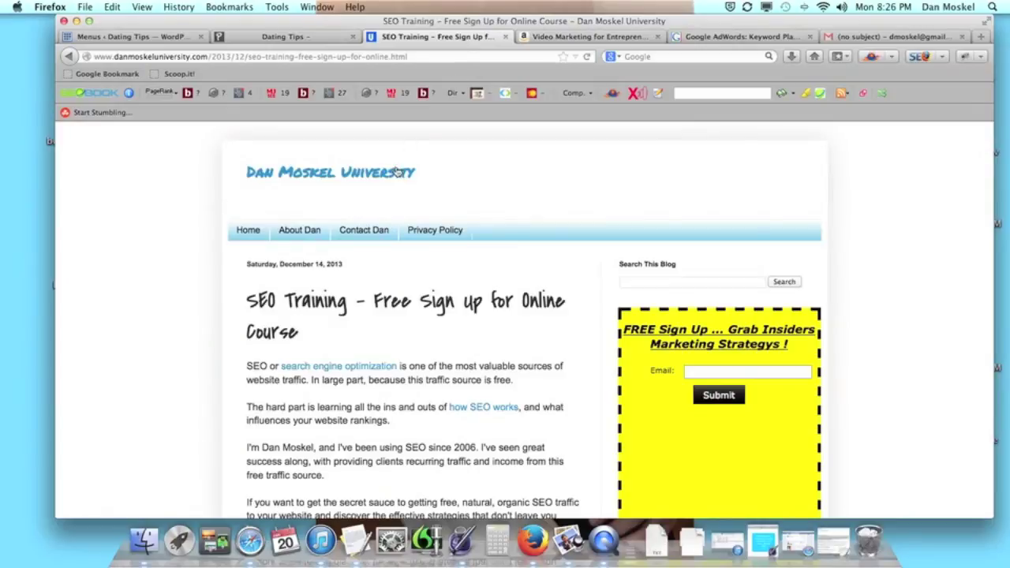